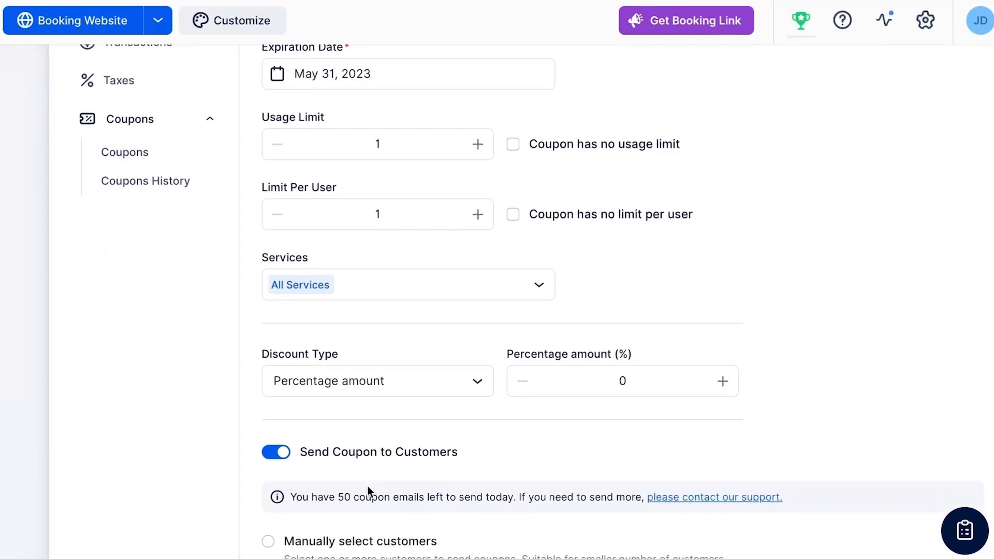
# Set the coupon's usage limit to 5 and mark the coupon as having no usage limit.
pyautogui.click(477, 144)
pyautogui.click(477, 144)
pyautogui.click(478, 144)
pyautogui.click(477, 144)
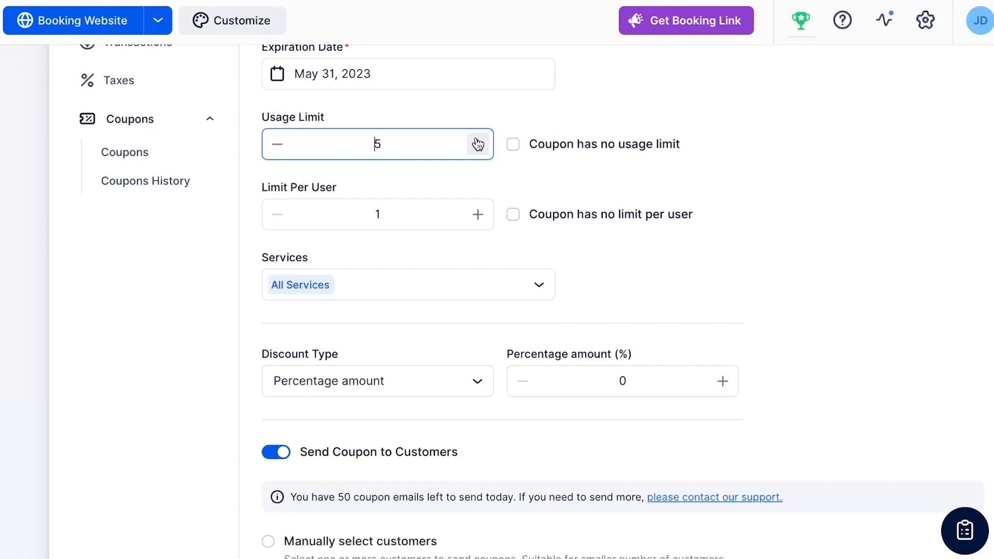
pyautogui.click(552, 255)
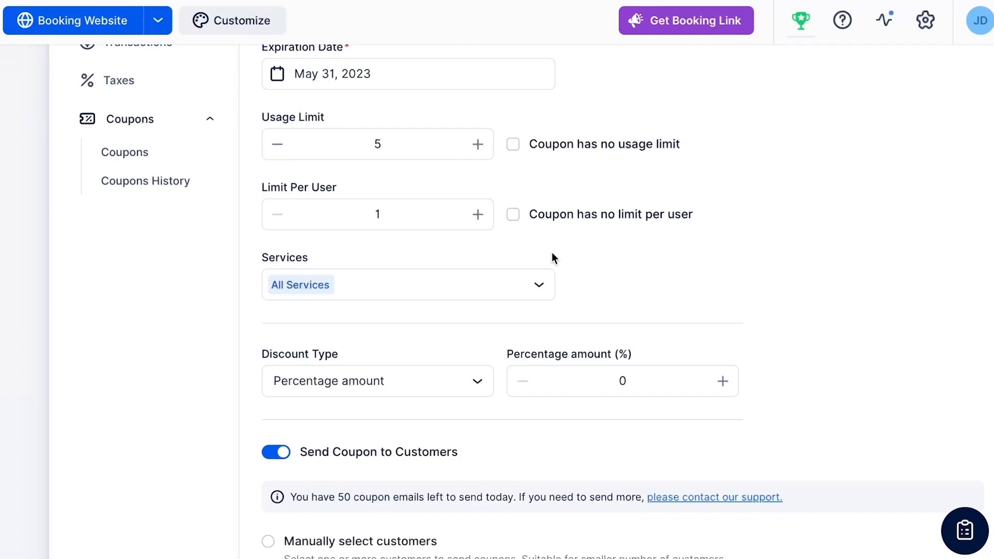
pyautogui.click(514, 150)
# Raise the coupon's limit per user to 3 and lower it back to 1.
pyautogui.click(477, 215)
pyautogui.click(477, 214)
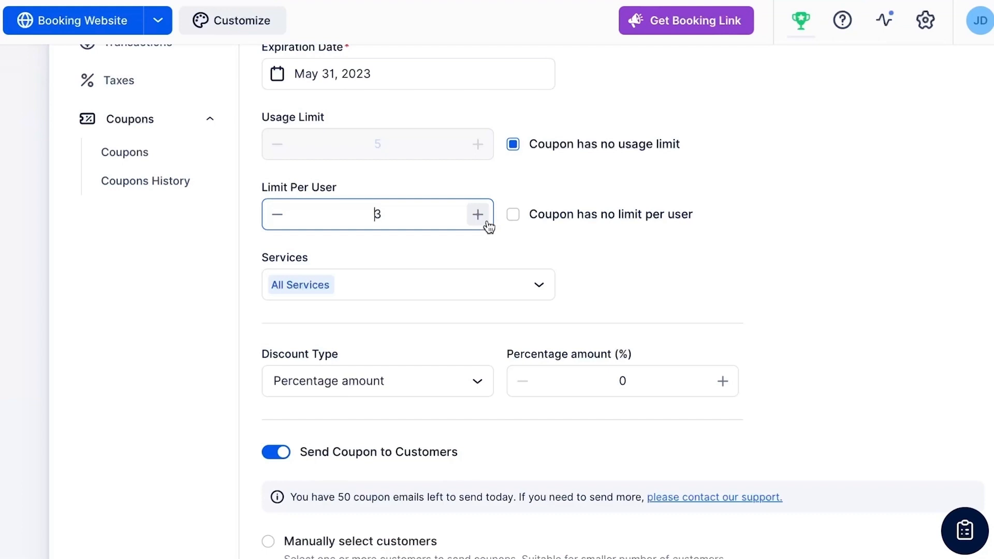
pyautogui.click(324, 251)
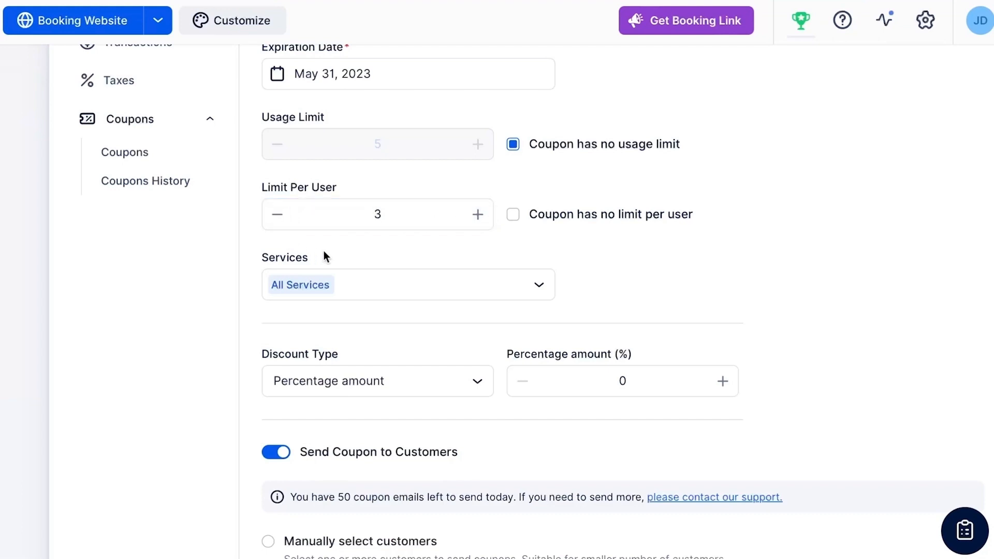
pyautogui.click(282, 222)
pyautogui.click(282, 222)
pyautogui.click(353, 250)
# Mark the coupon as having no limit per user and select the services Group Consultation and Consultation 1:1.
pyautogui.click(519, 215)
pyautogui.scroll(-3, 630, 278)
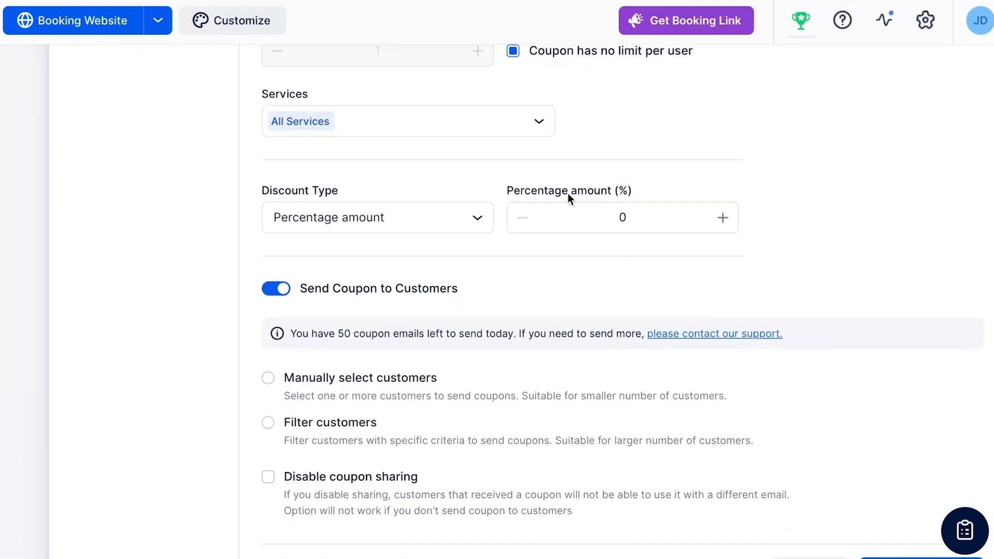
pyautogui.click(540, 135)
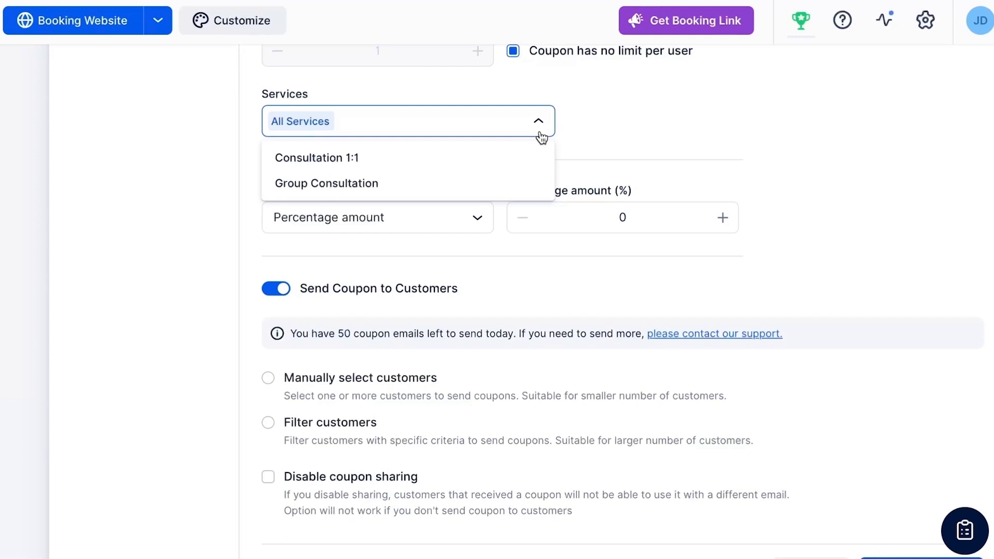
pyautogui.click(531, 187)
pyautogui.click(526, 157)
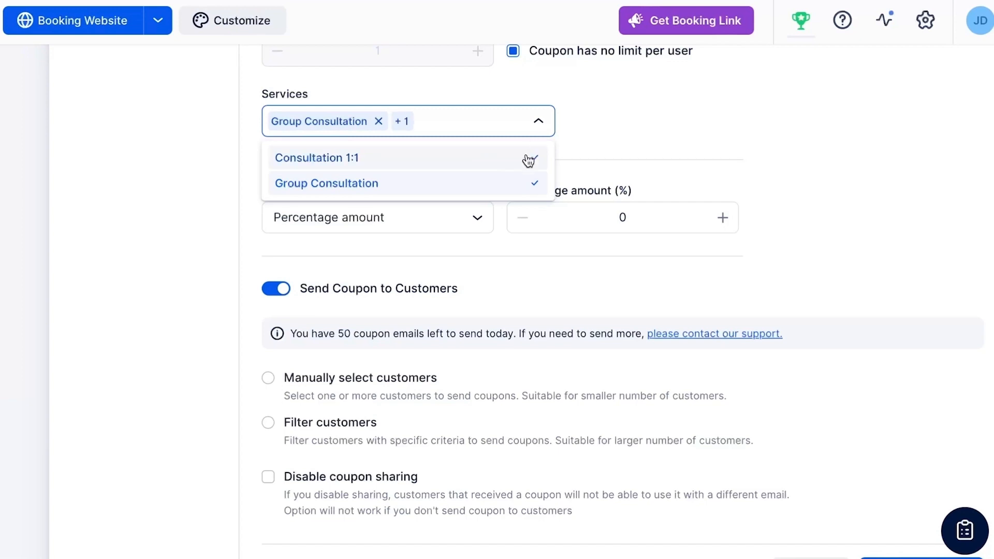
pyautogui.click(570, 151)
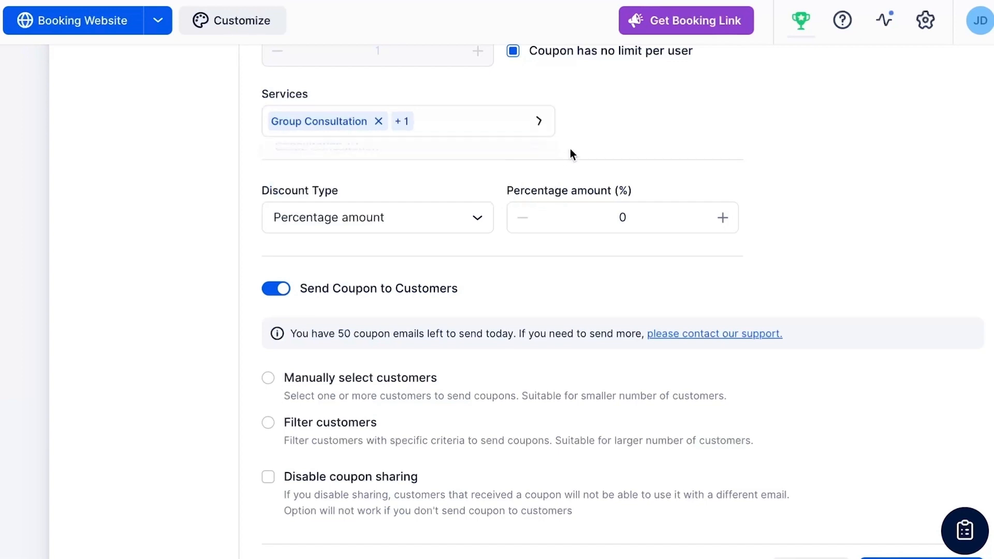
# Enter a discount of 10 as a fixed amount and switch the discount type back to Percentage amount.
pyautogui.click(489, 222)
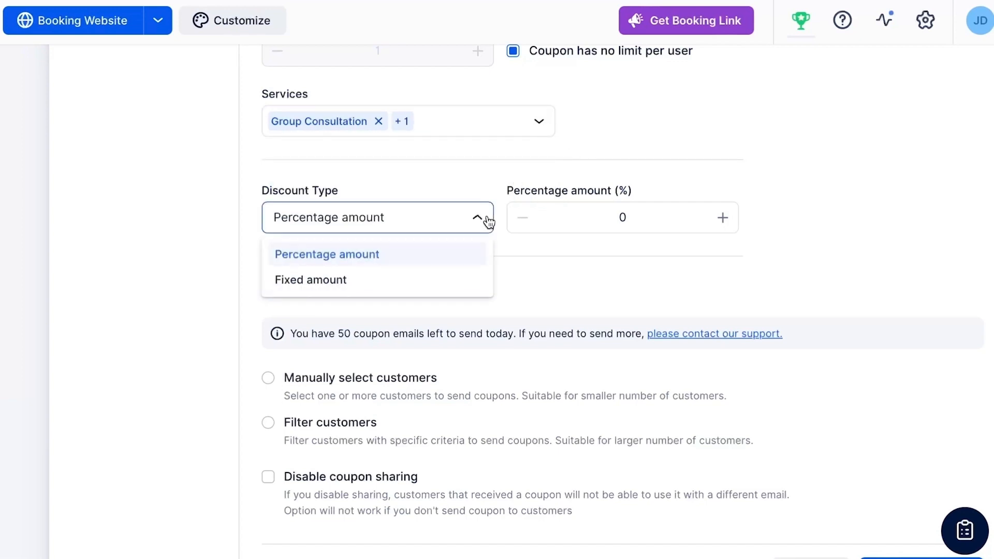
pyautogui.click(475, 284)
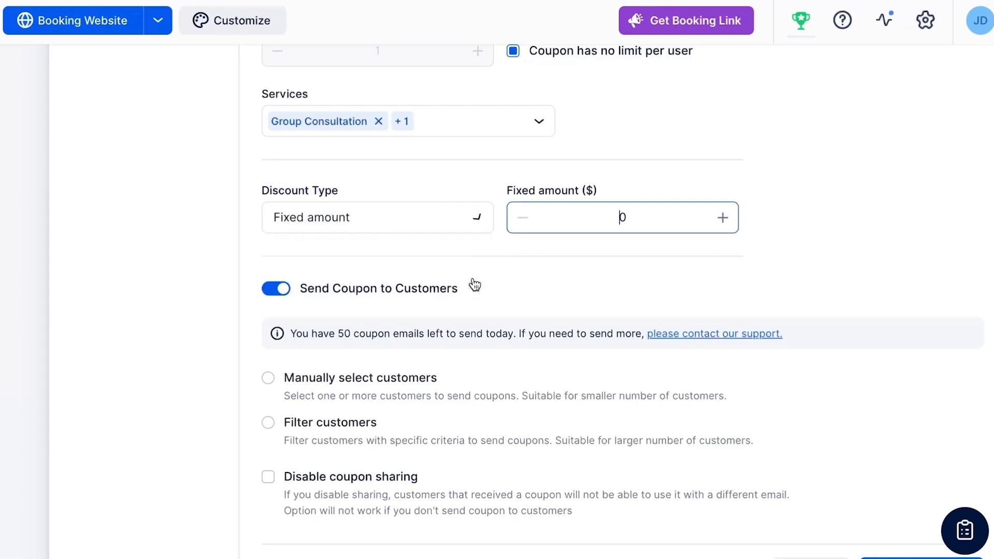
pyautogui.doubleClick(638, 218)
pyautogui.write('10')
pyautogui.click(650, 269)
pyautogui.click(401, 223)
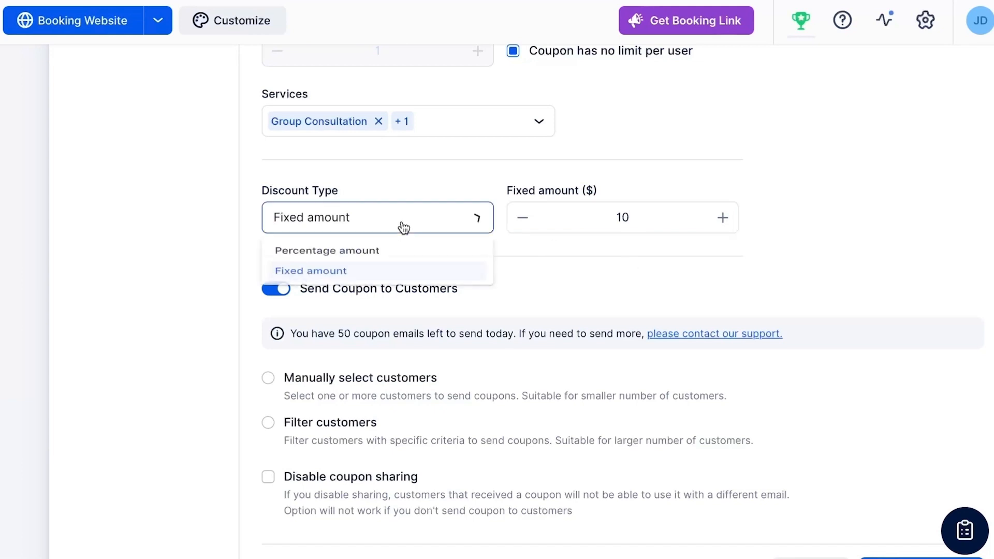
pyautogui.click(365, 262)
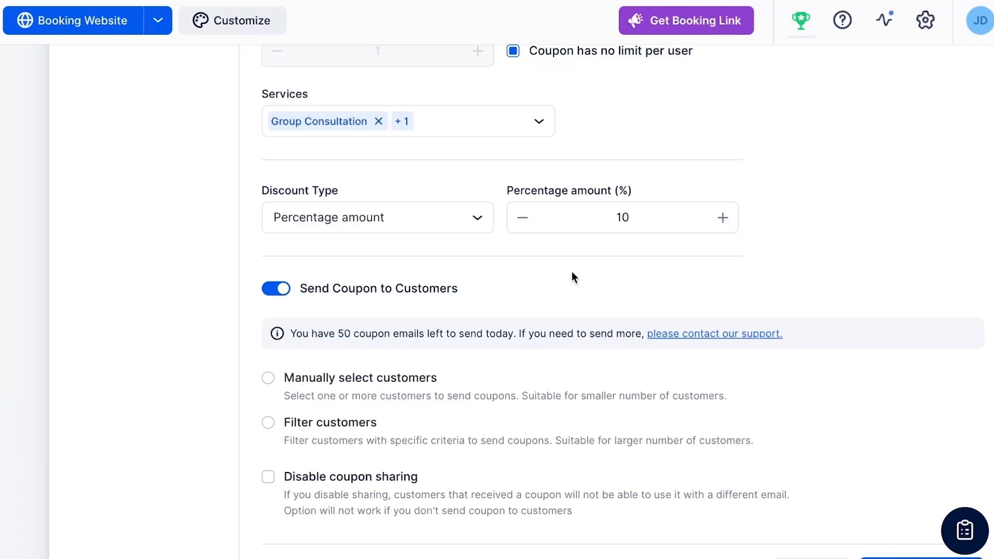
# Turn the option for sending the coupon to customers off and on again.
pyautogui.scroll(-3, 572, 272)
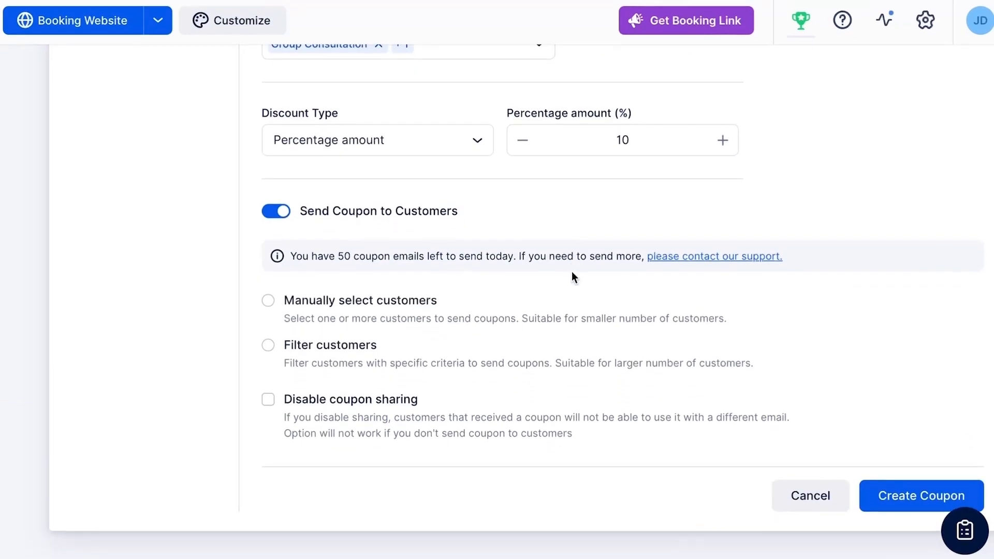
pyautogui.click(274, 211)
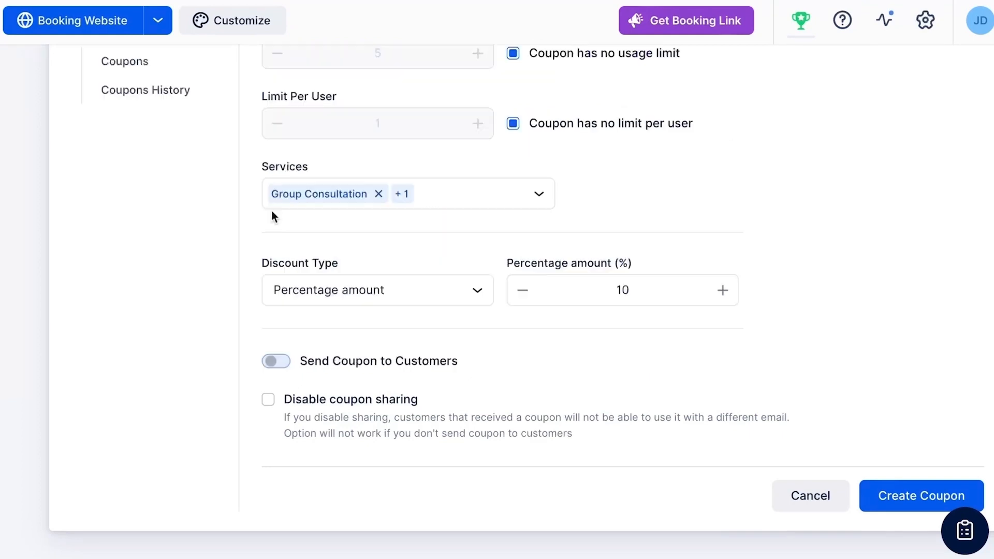
pyautogui.click(277, 362)
# Try manual customer selection, switch the coupon recipients to Filter customers, and disable coupon sharing.
pyautogui.scroll(-3, 225, 319)
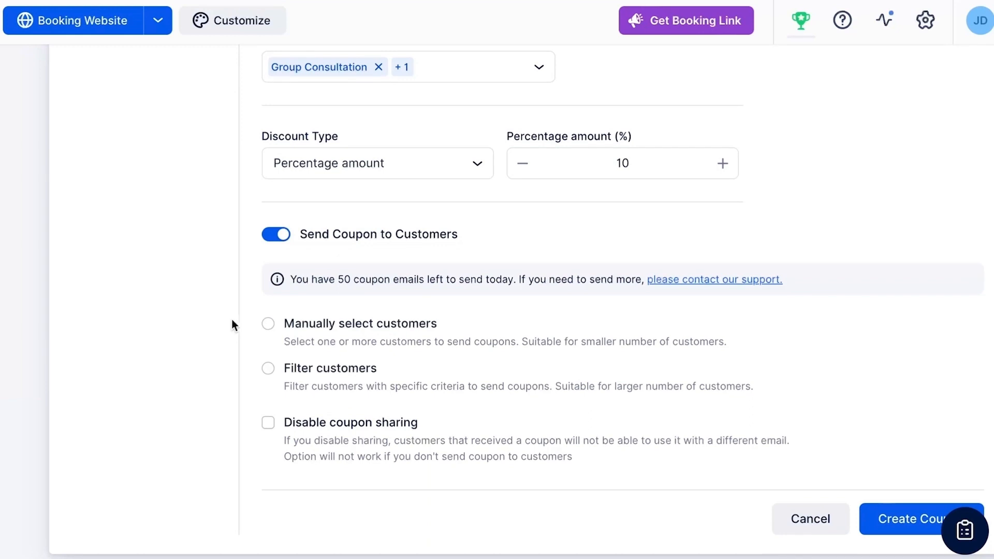
pyautogui.click(267, 326)
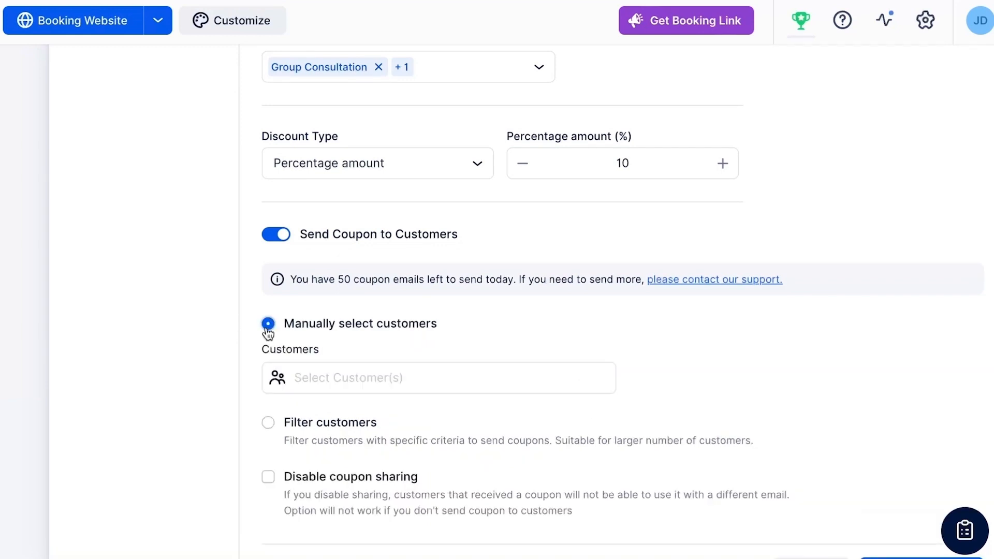
pyautogui.click(268, 422)
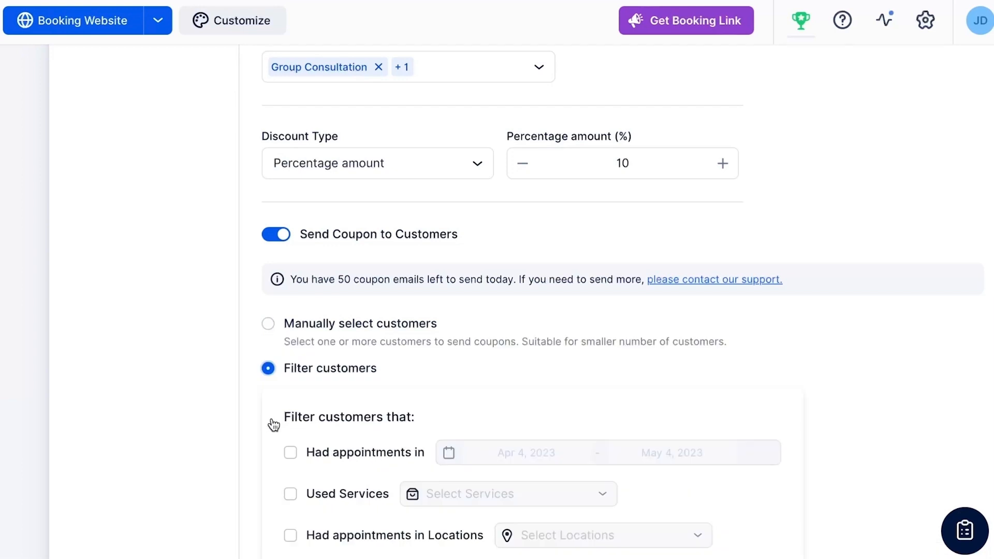
pyautogui.scroll(-4, 274, 424)
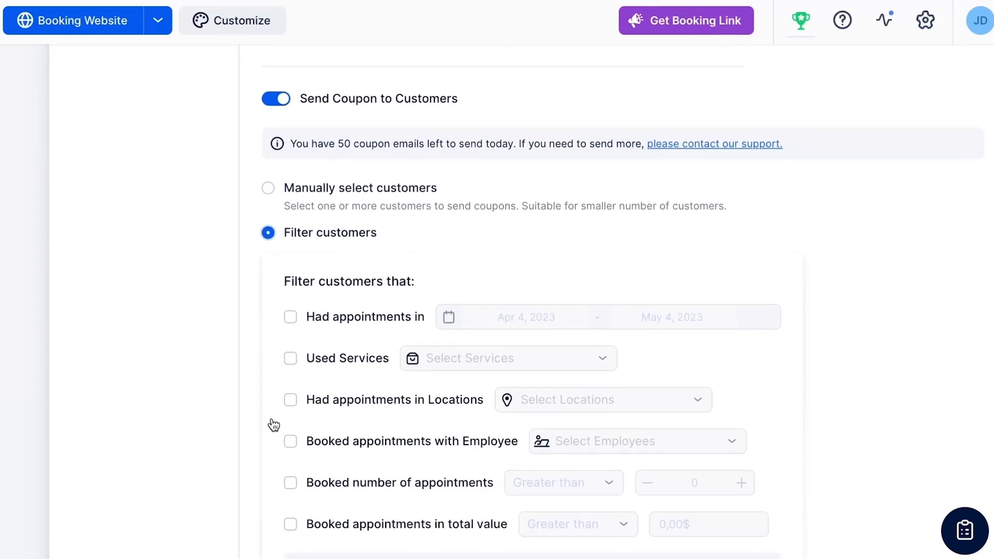
pyautogui.scroll(-4, 273, 425)
pyautogui.click(268, 399)
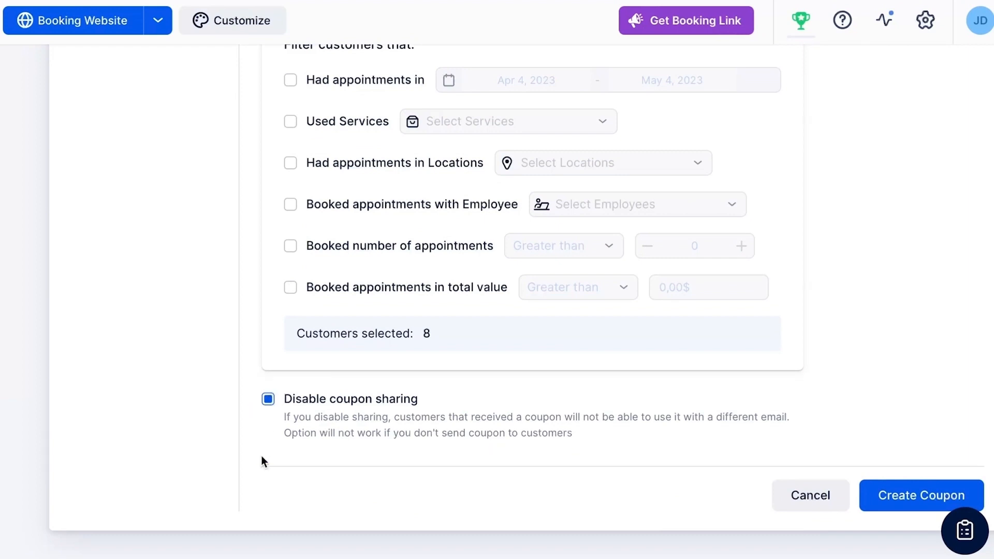
# Switch the coupon recipients to manual selection and activate the customer selection field.
pyautogui.scroll(5, 262, 456)
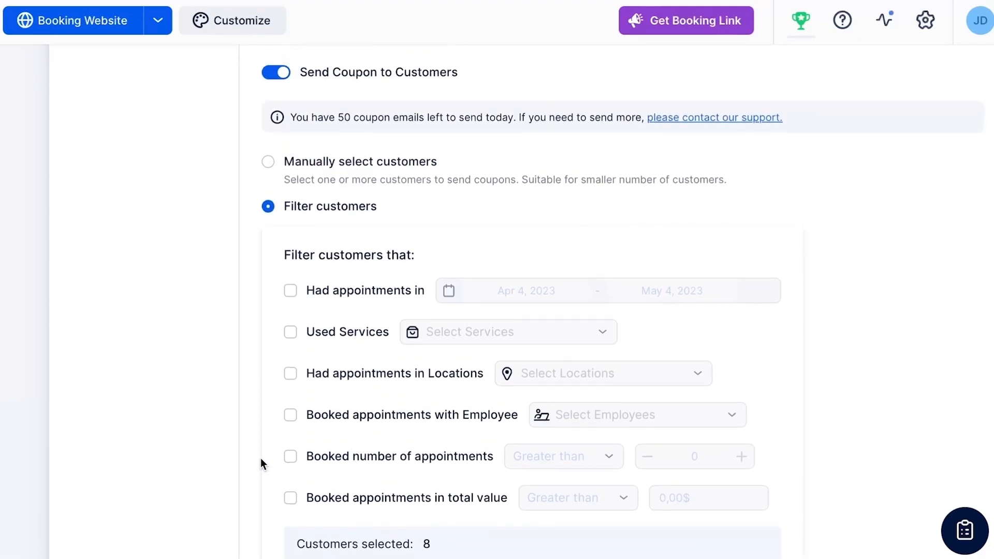
pyautogui.click(268, 173)
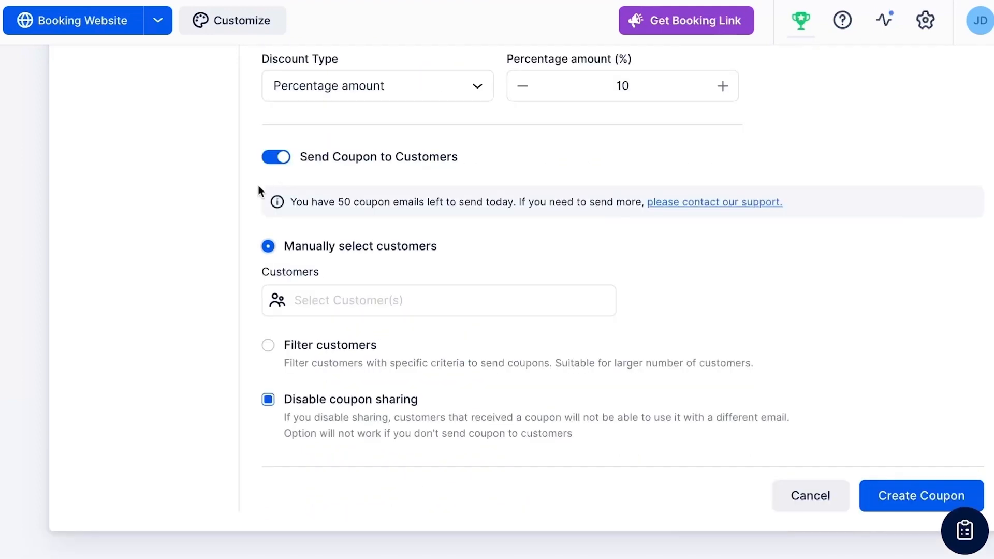
pyautogui.click(450, 304)
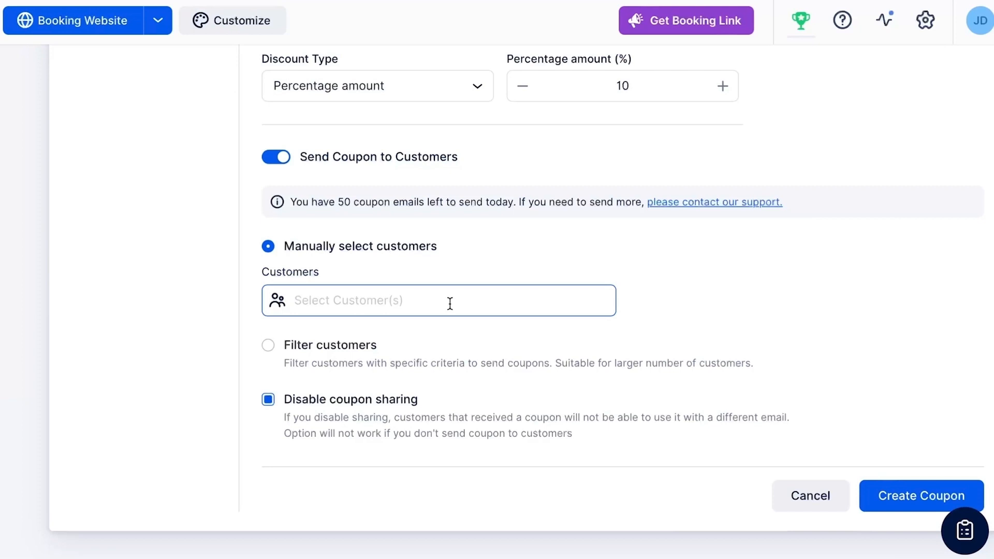
# Set the coupon recipients to Filter customers and review the available filter criteria and coupon settings.
pyautogui.click(481, 348)
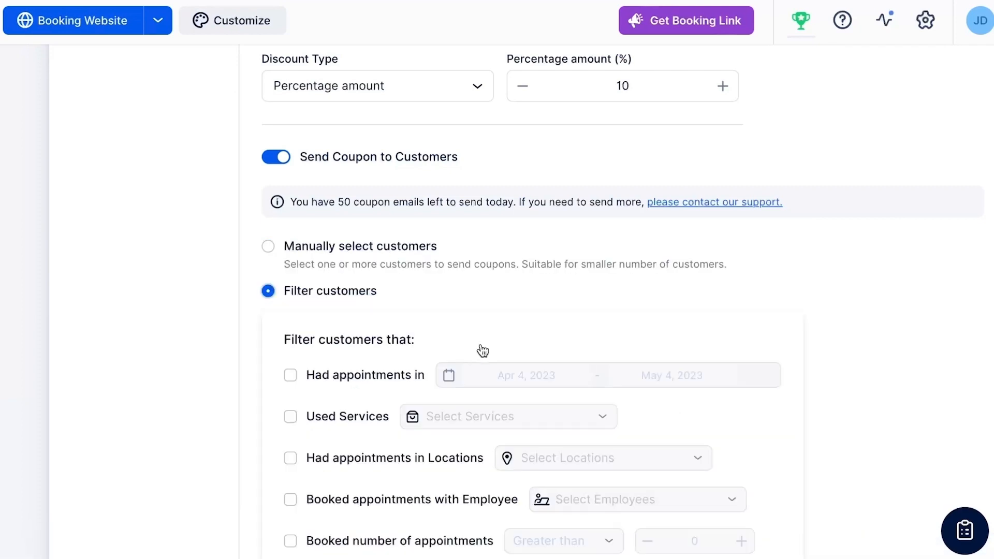
pyautogui.scroll(-3, 206, 417)
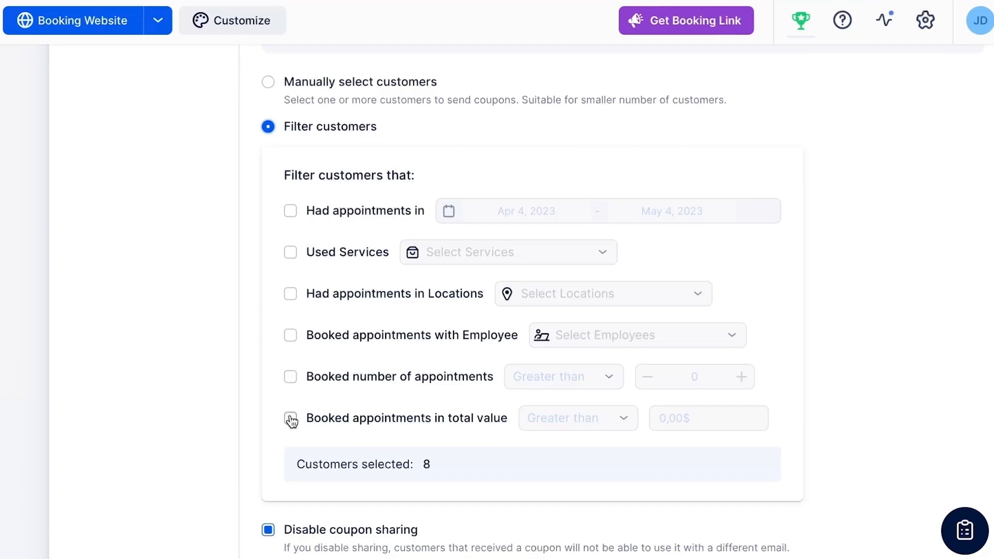
pyautogui.scroll(-1, 291, 420)
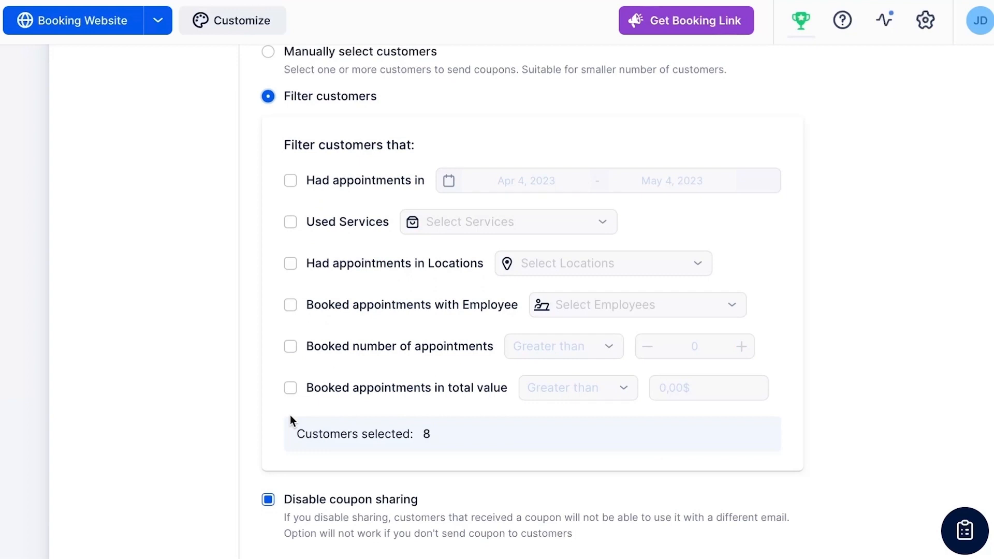
pyautogui.scroll(-3, 290, 415)
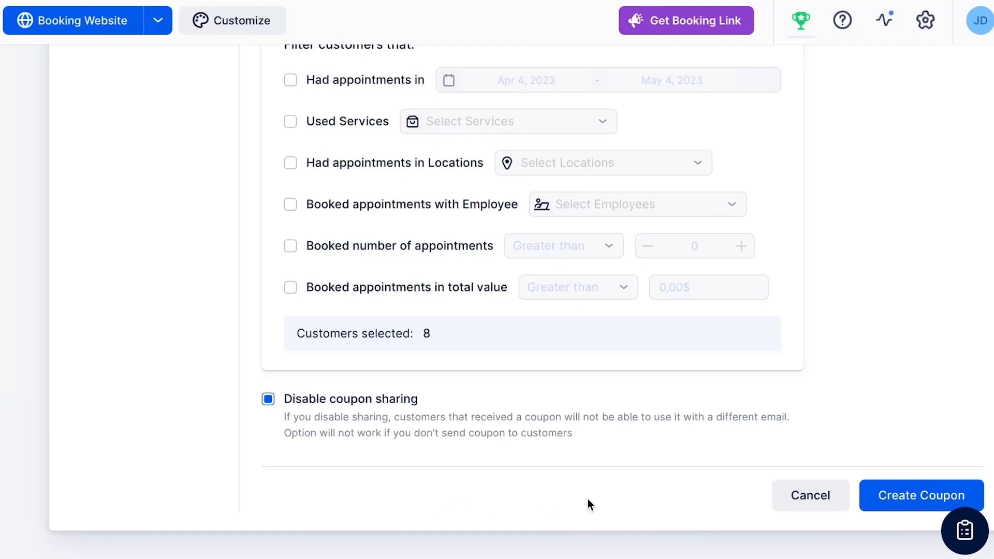
pyautogui.scroll(10, 589, 498)
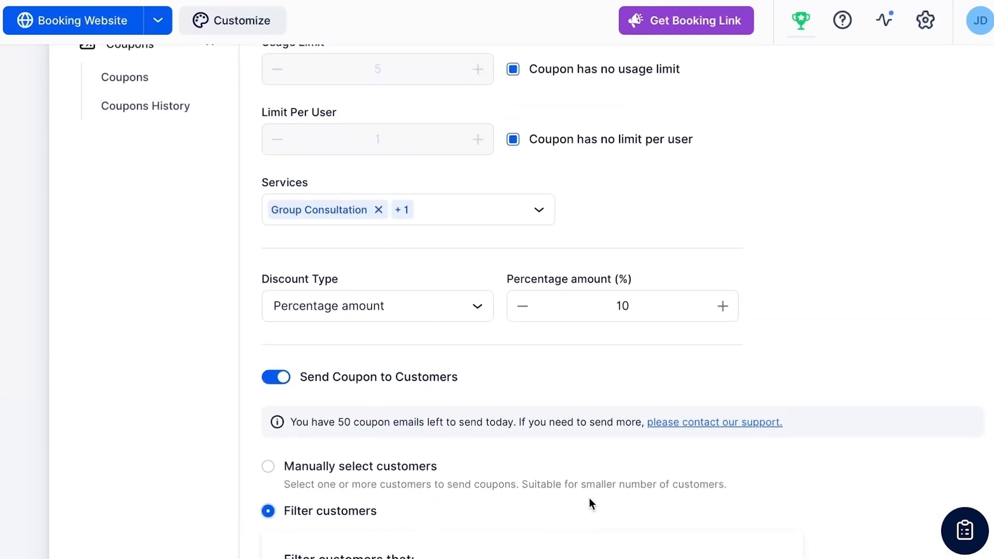
# Open the coupons history and access its search and filter options.
pyautogui.click(190, 185)
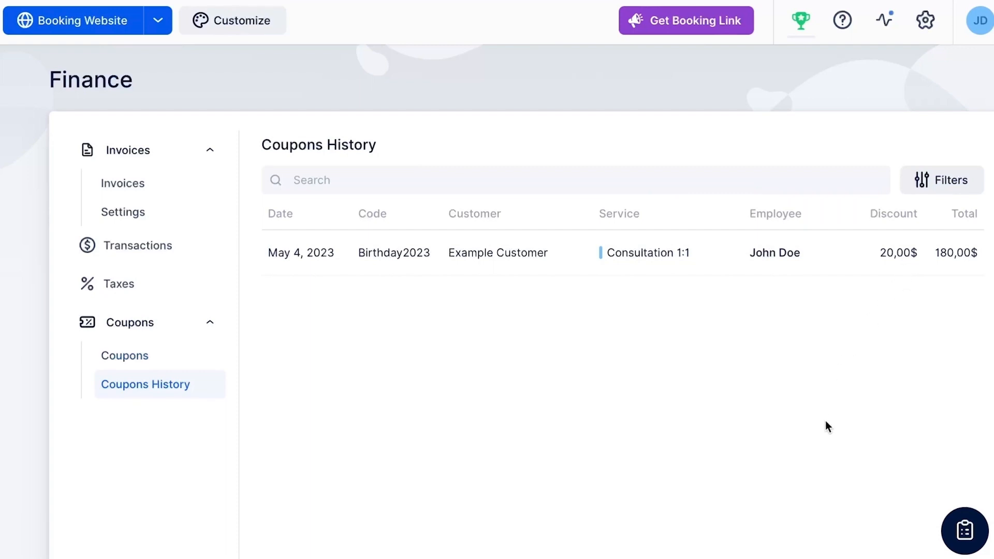
pyautogui.click(785, 178)
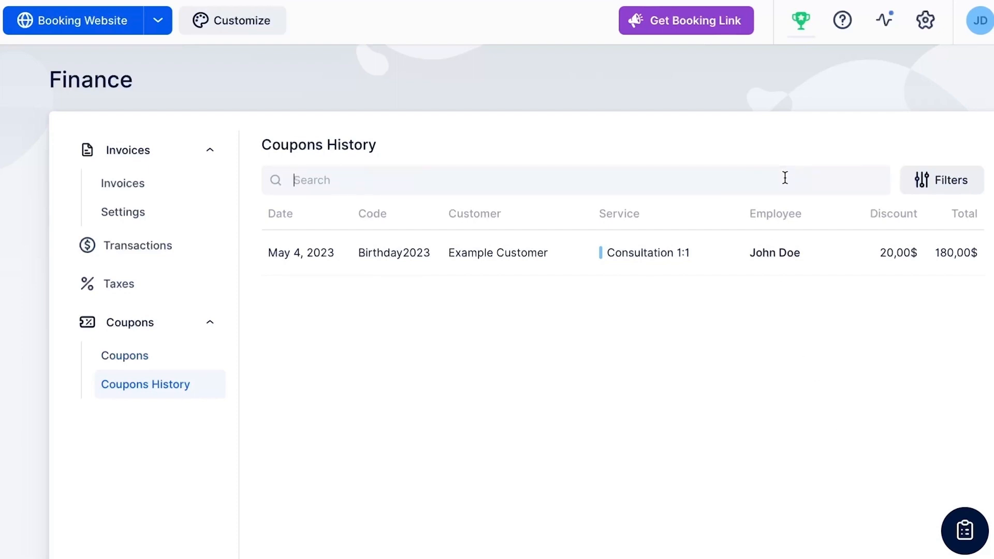
pyautogui.click(958, 181)
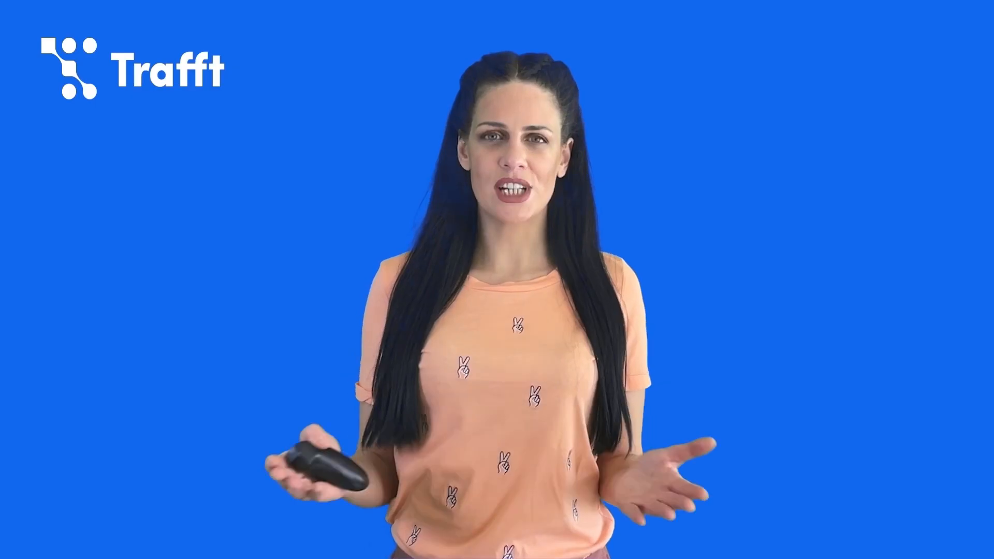